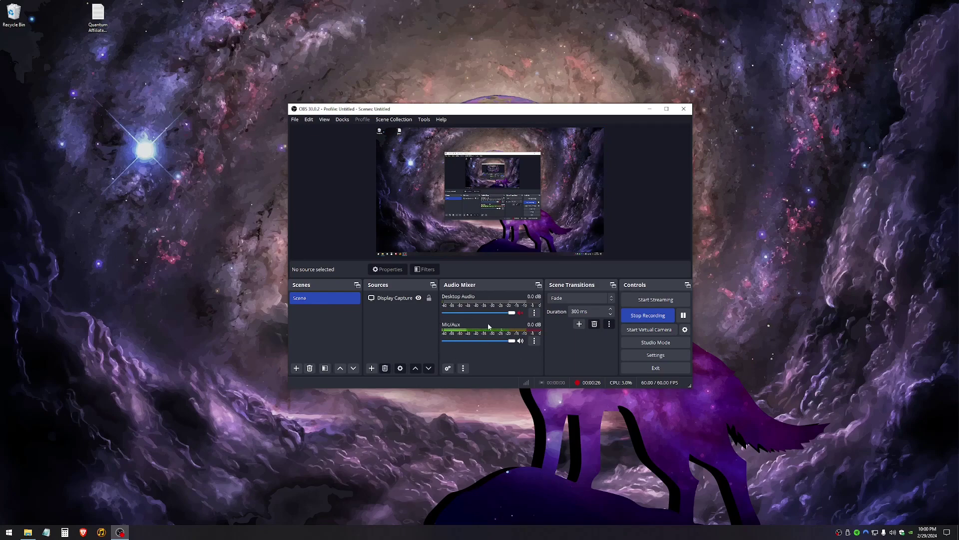
Add a default-named RNNoise Noise Suppression filter to Mic/Aux and close its Filters window.
click(535, 342)
click(561, 437)
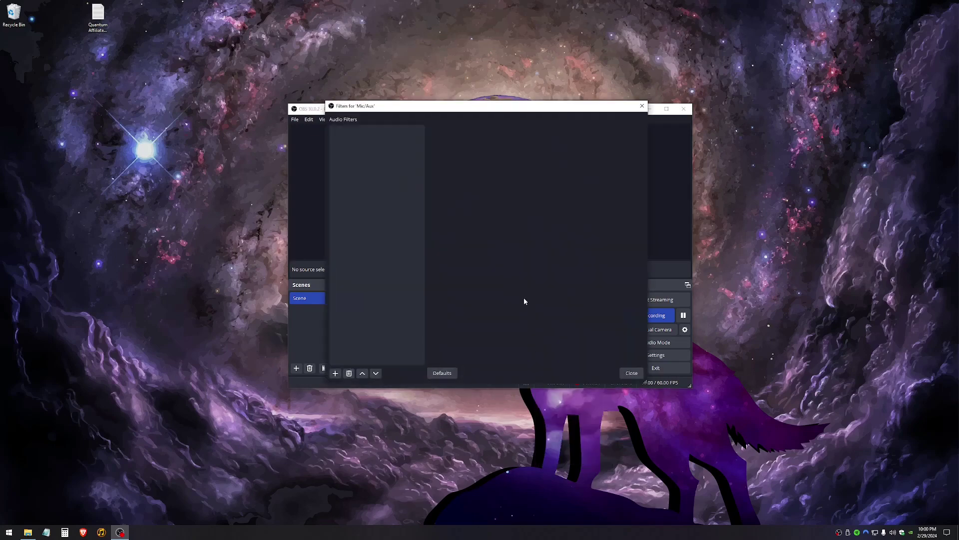
click(334, 373)
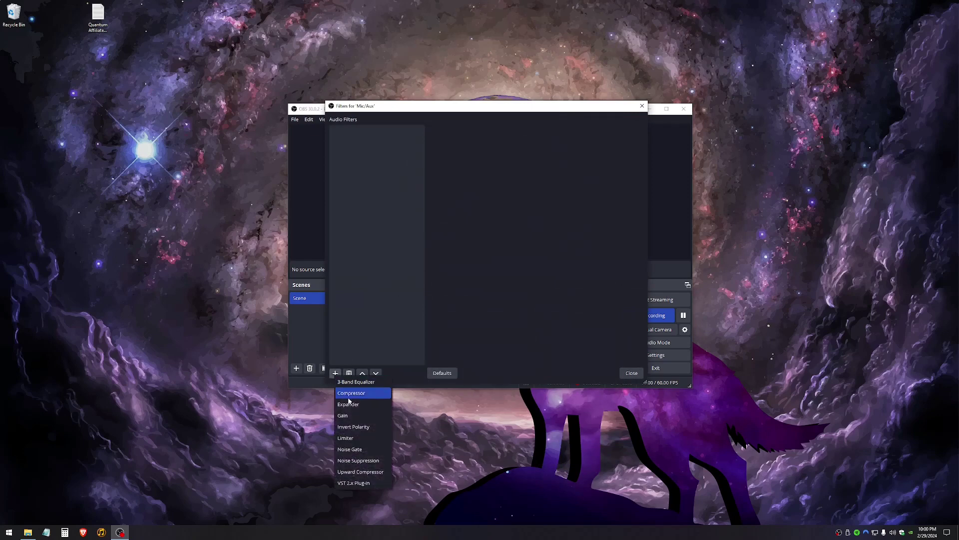
click(361, 460)
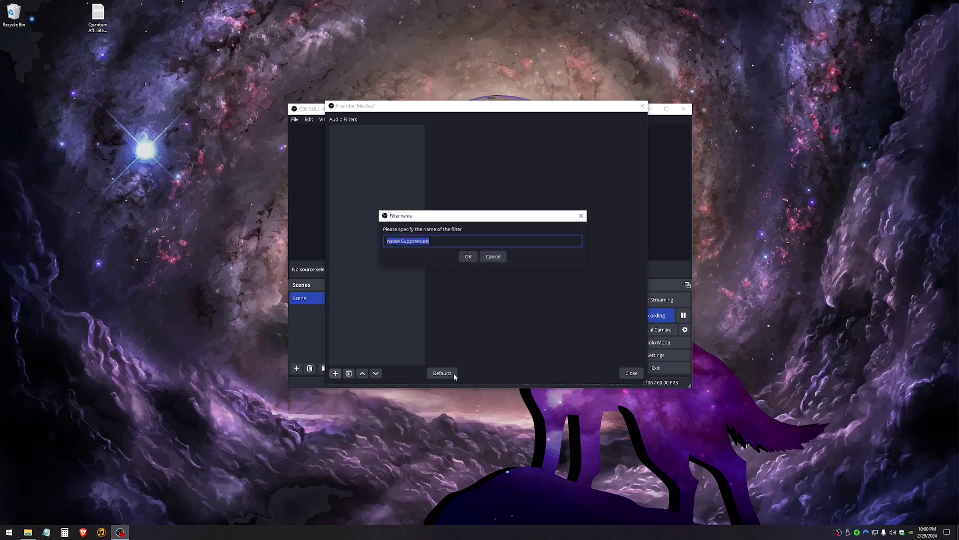
click(468, 256)
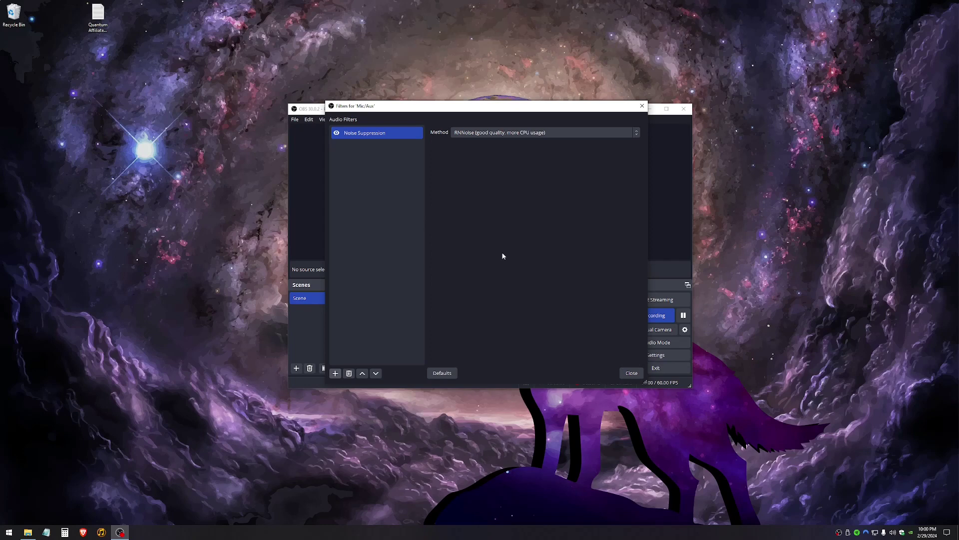
click(631, 373)
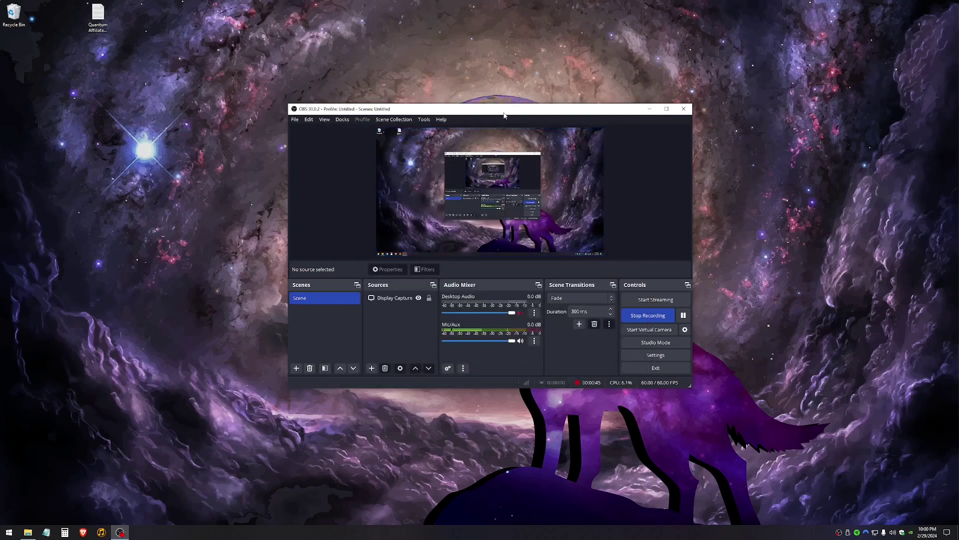